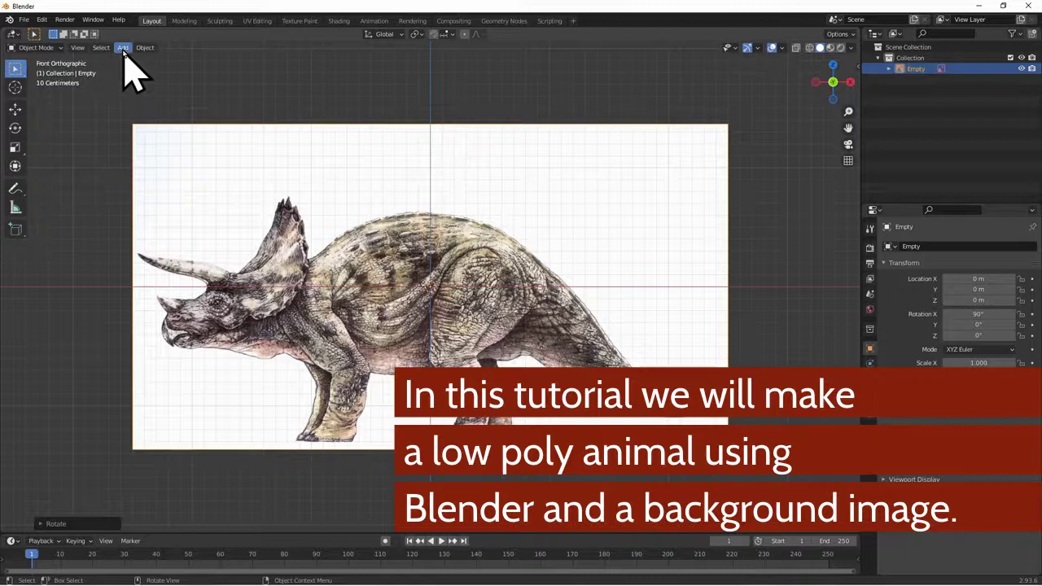
Add a mesh plane and rotate it 90° around the X axis so it faces the front view
mouse_move(146, 62)
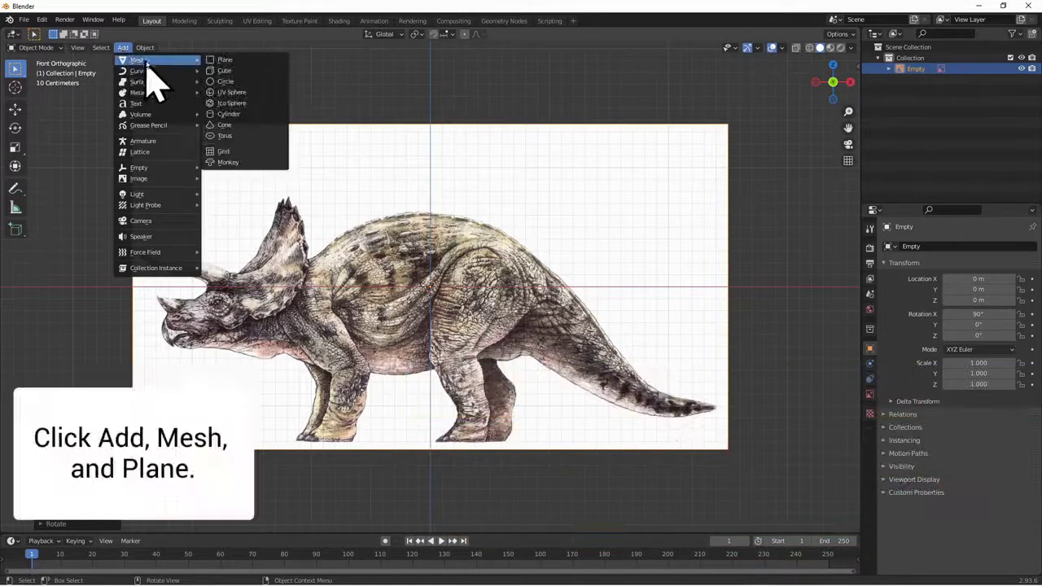
left_click(233, 61)
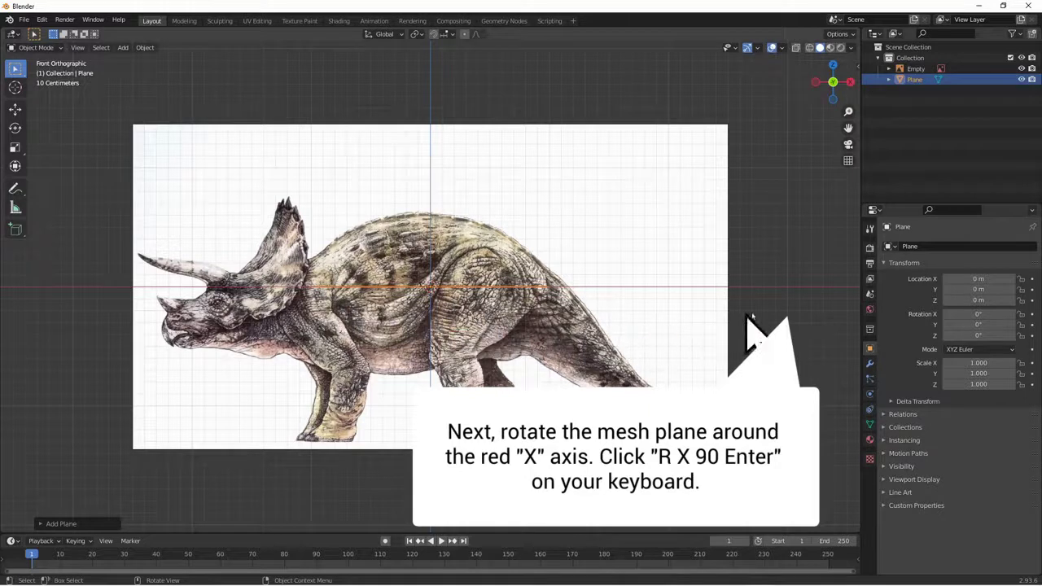
key("r")
type("x")
type("90")
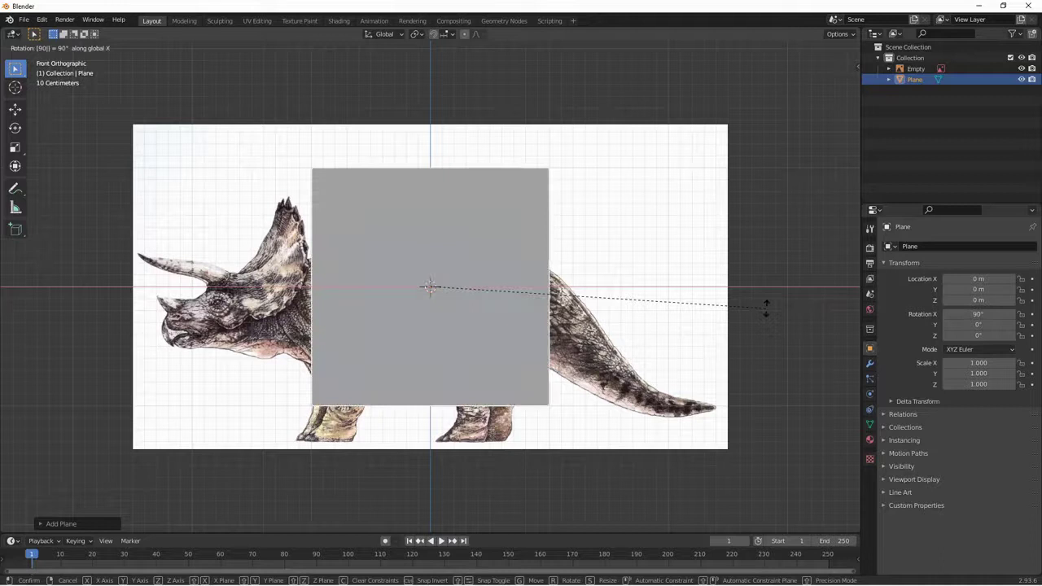
key("Return")
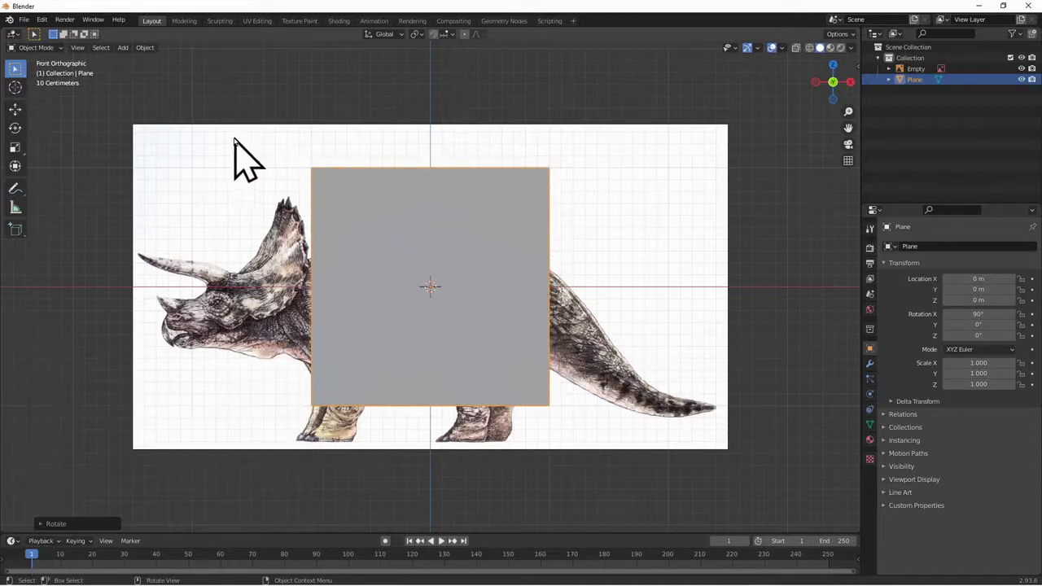
Put the plane into Edit Mode and try edge selection on its upper edge and face selection on its face
left_click(57, 48)
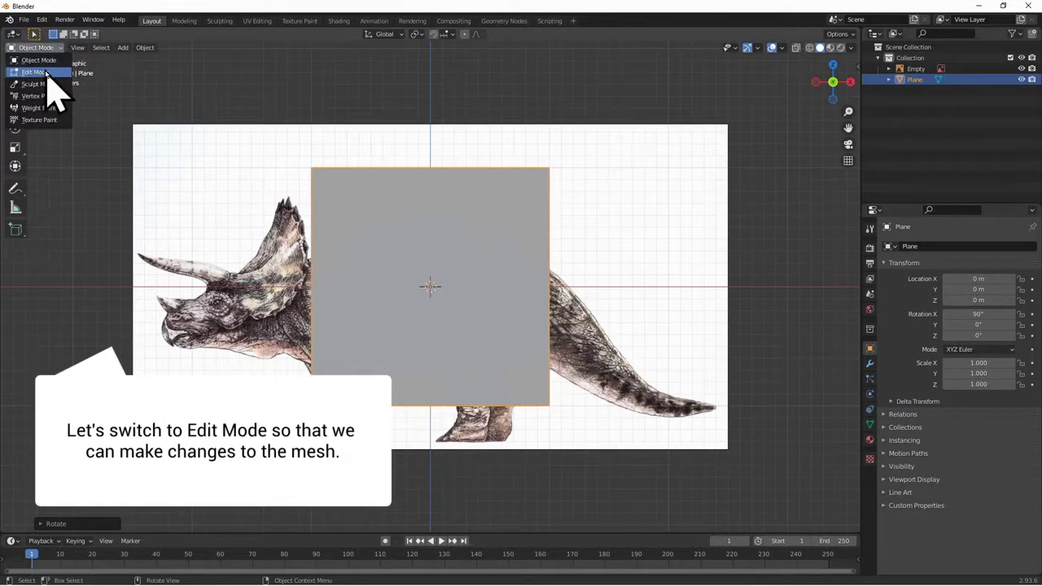
left_click(35, 73)
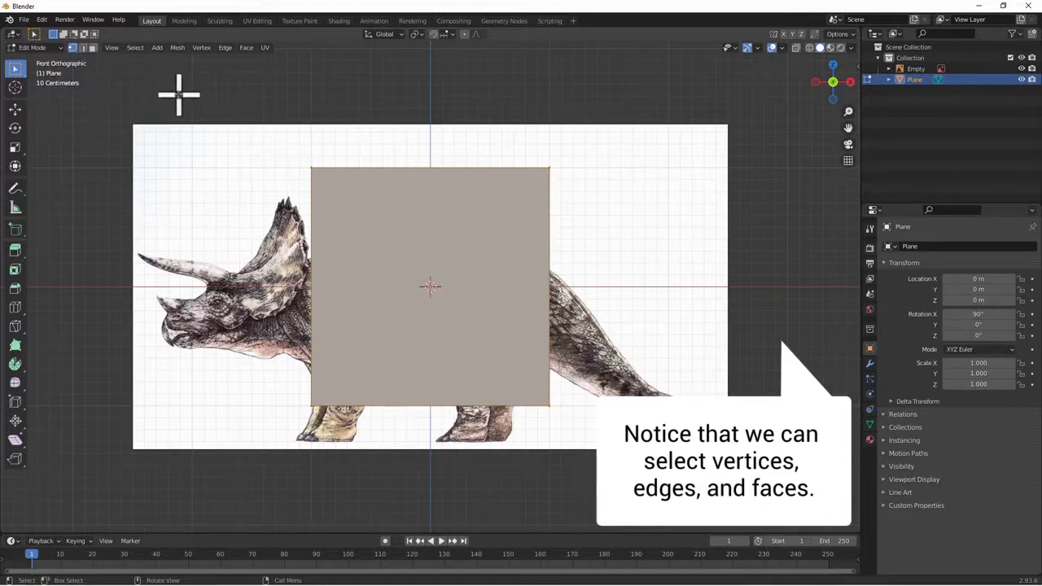
left_click(83, 48)
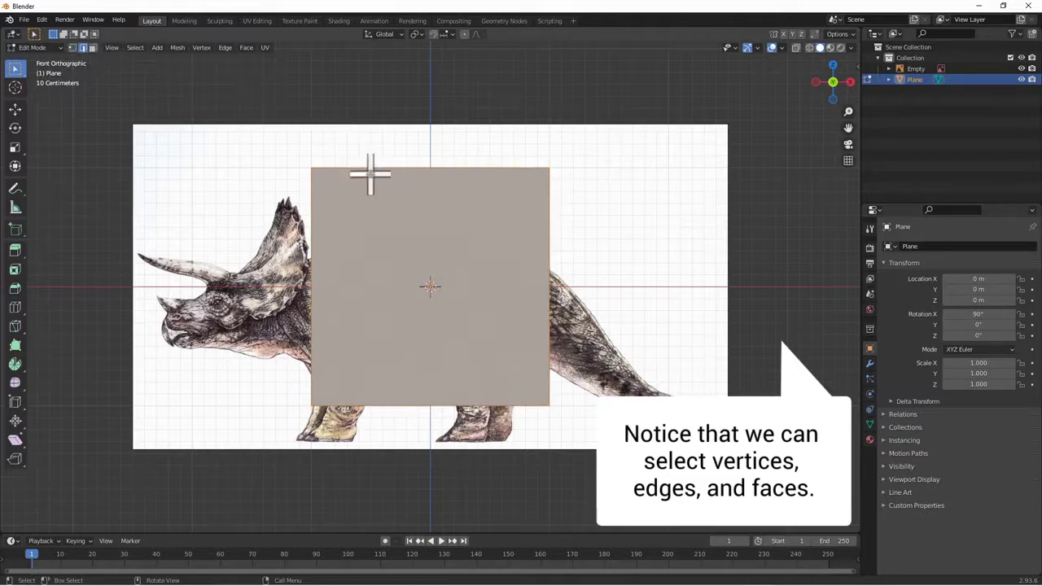
left_click(406, 169)
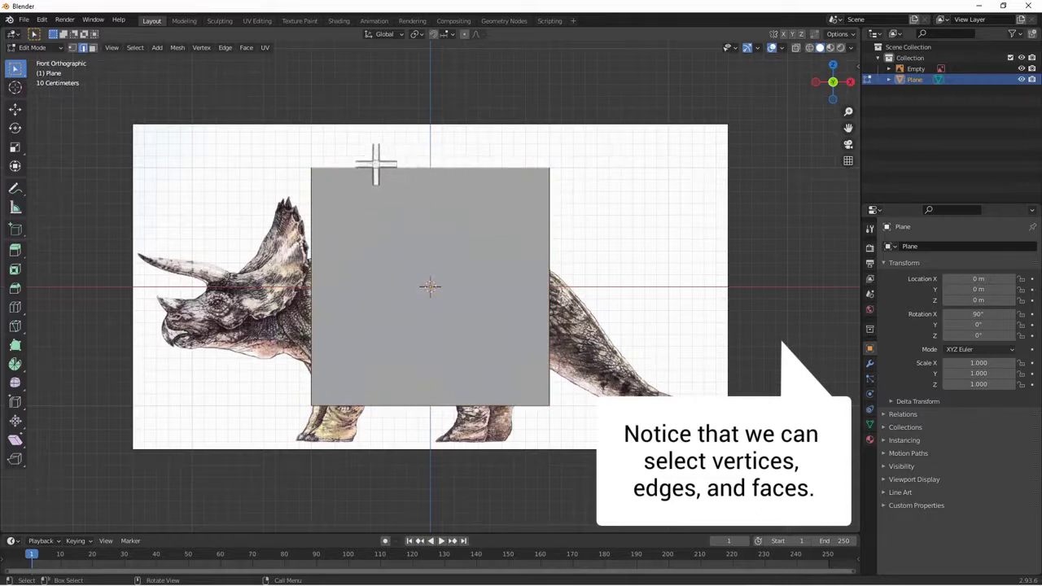
left_click(93, 47)
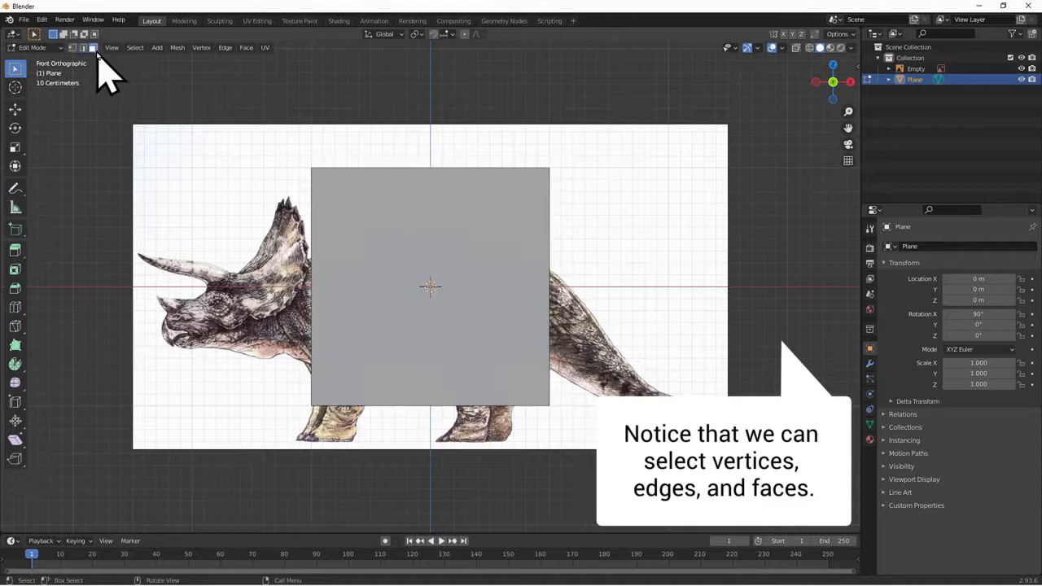
left_click(407, 255)
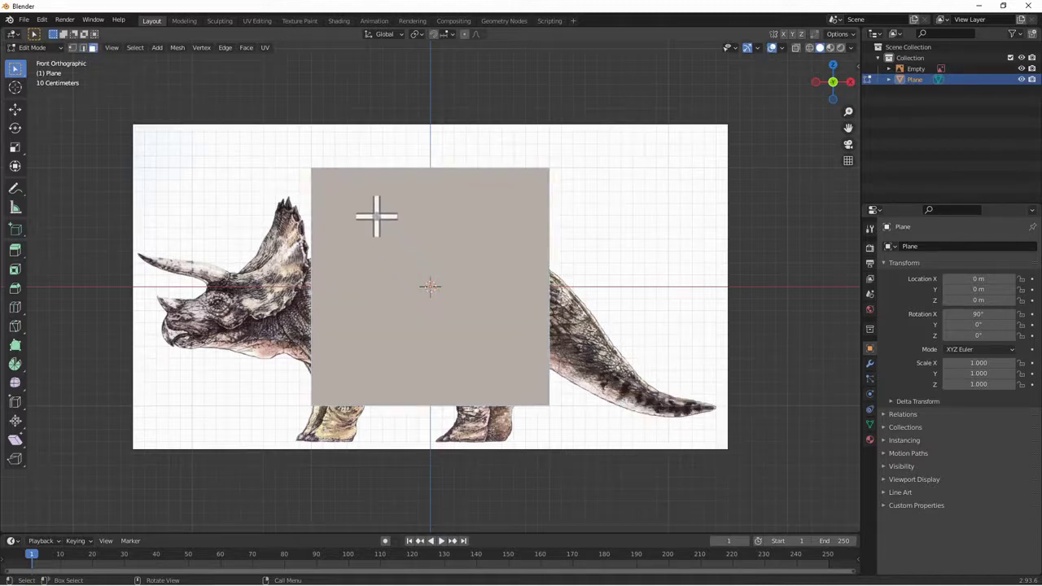
In vertex selection mode, move the plane's two upper corner vertices onto the outline of the Triceratops's back
left_click(72, 47)
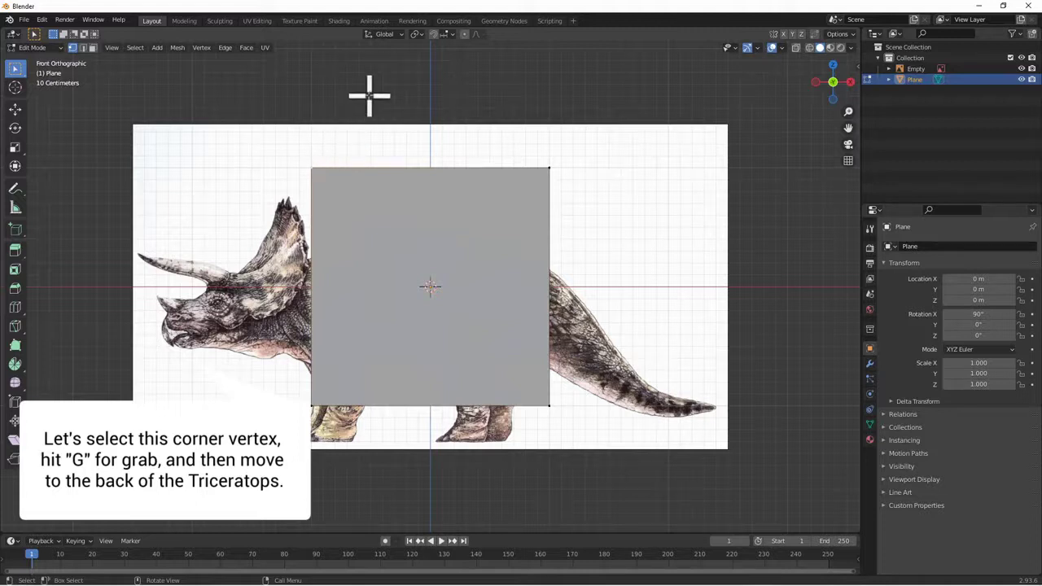
left_click(313, 167)
key("g")
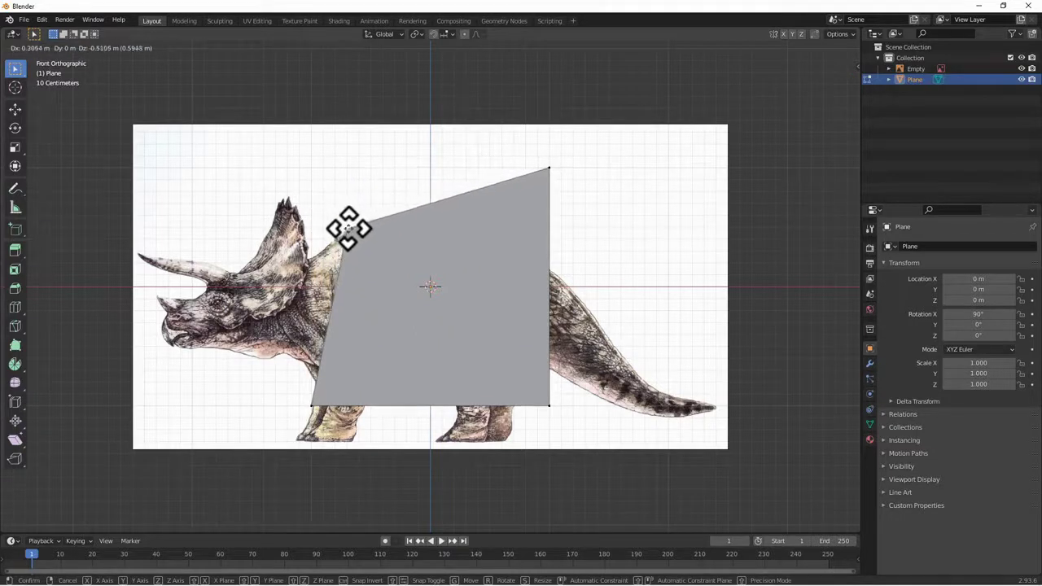
left_click(349, 229)
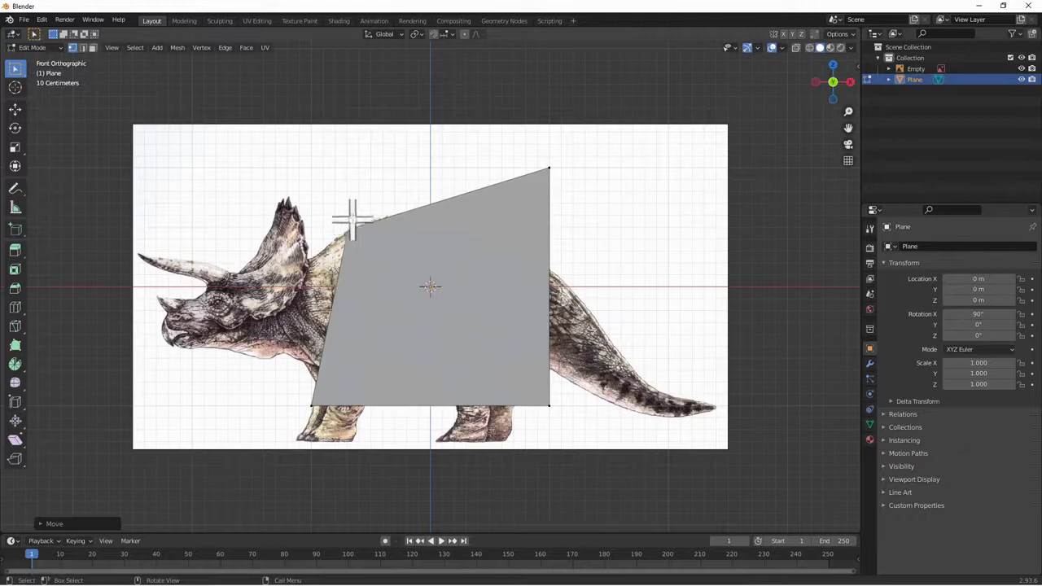
left_click(551, 168)
key("g")
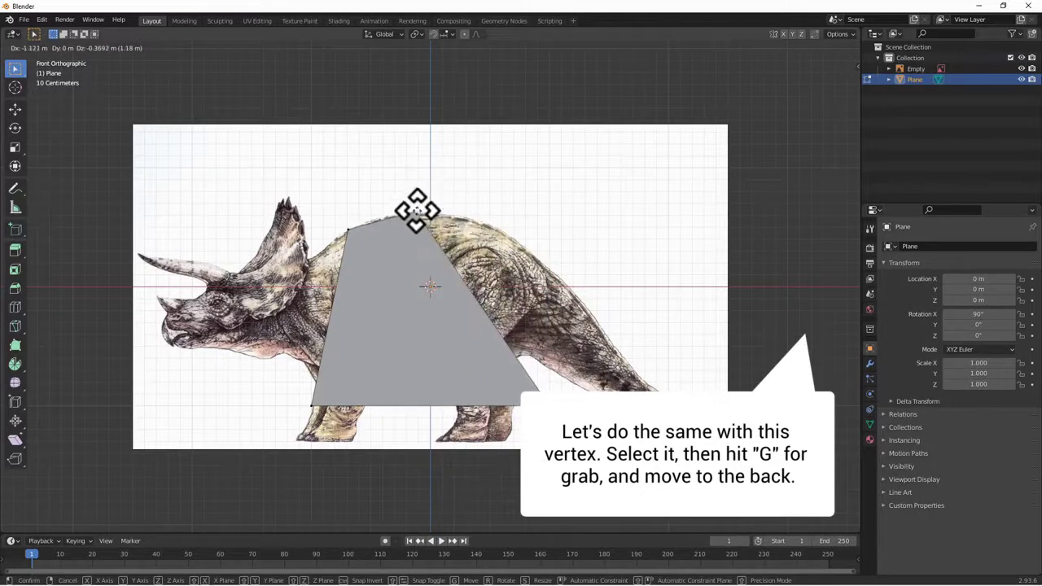
left_click(417, 210)
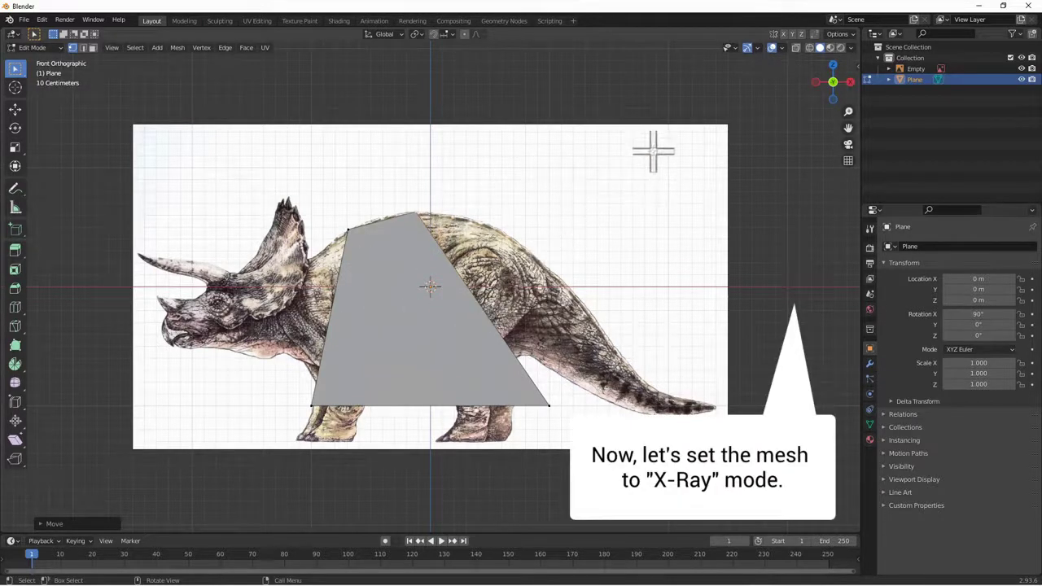
Turn on X-Ray display and move the plane's two lower corner vertices onto the dinosaur's belly line between the legs
left_click(796, 48)
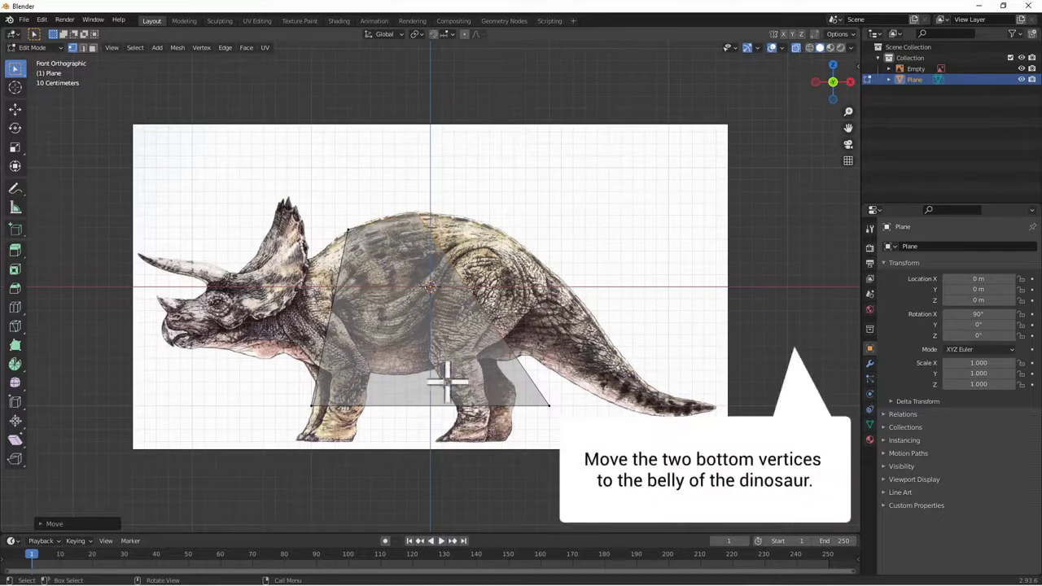
left_click(312, 405)
key("g")
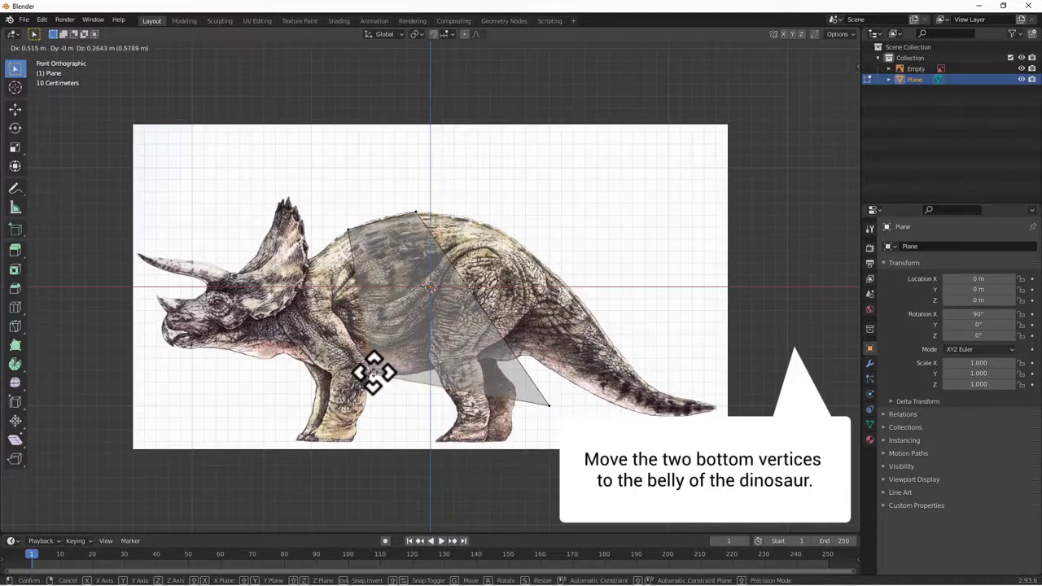
left_click(373, 372)
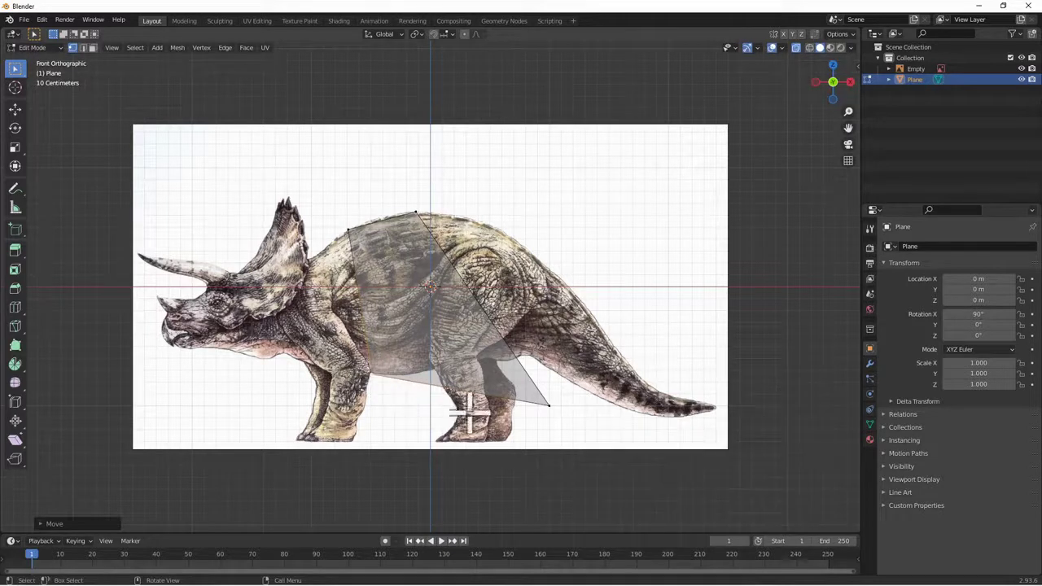
left_click(548, 405)
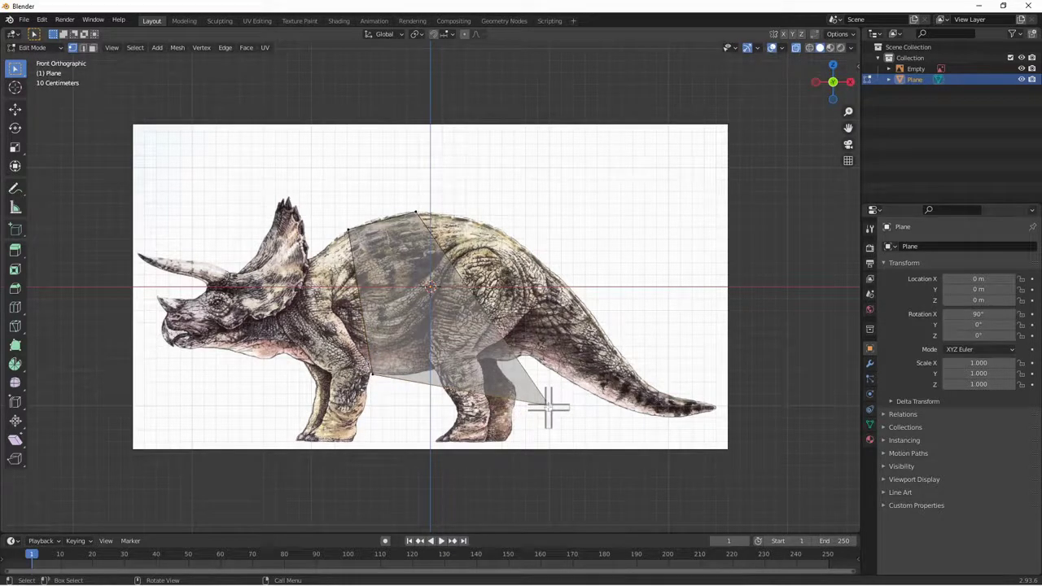
key("g")
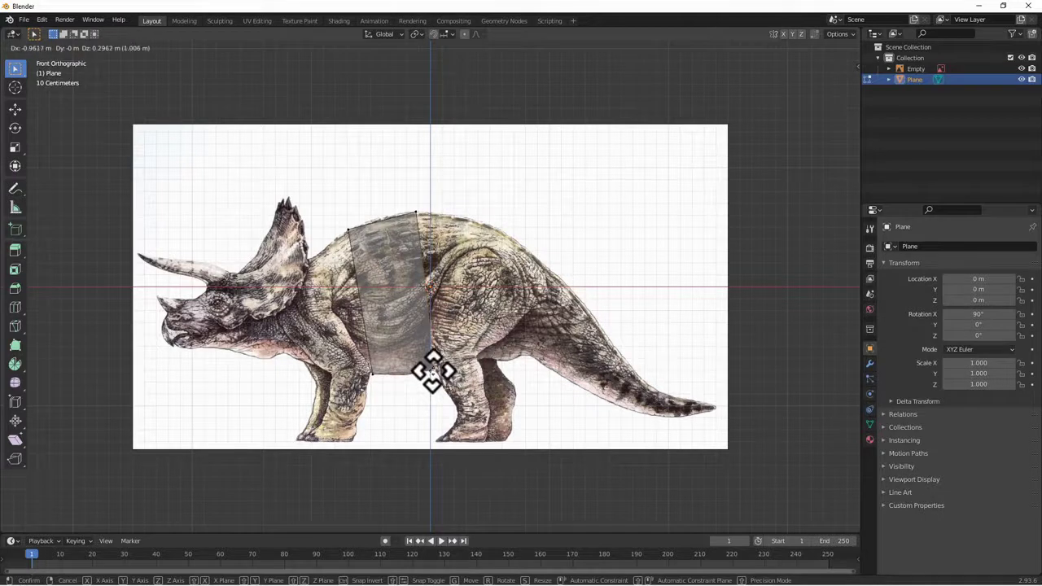
left_click(432, 371)
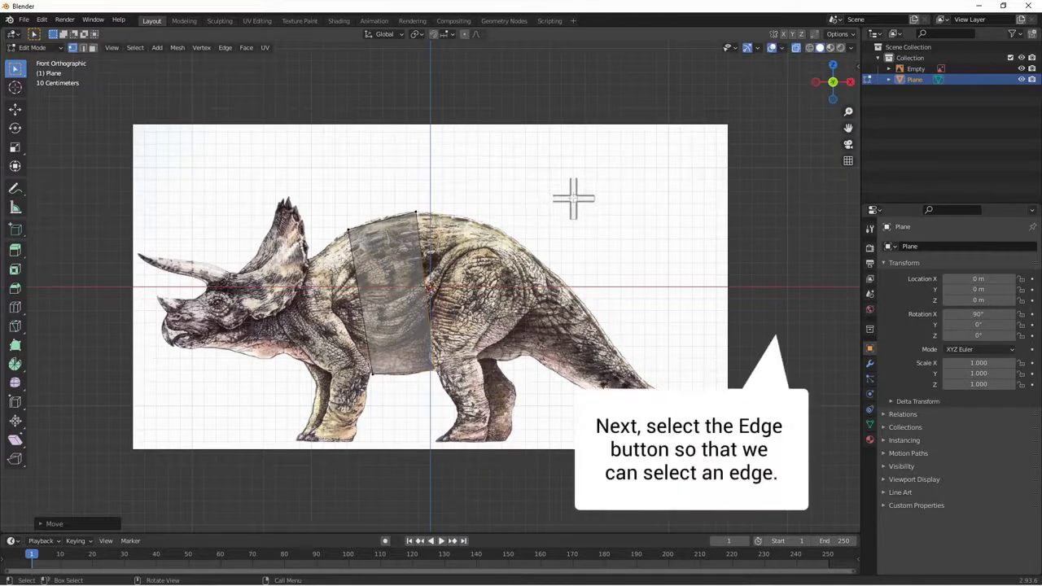
Extrude the mesh's tail-side edge three times, following the back outline over the hind leg to the base of the tail
key("2")
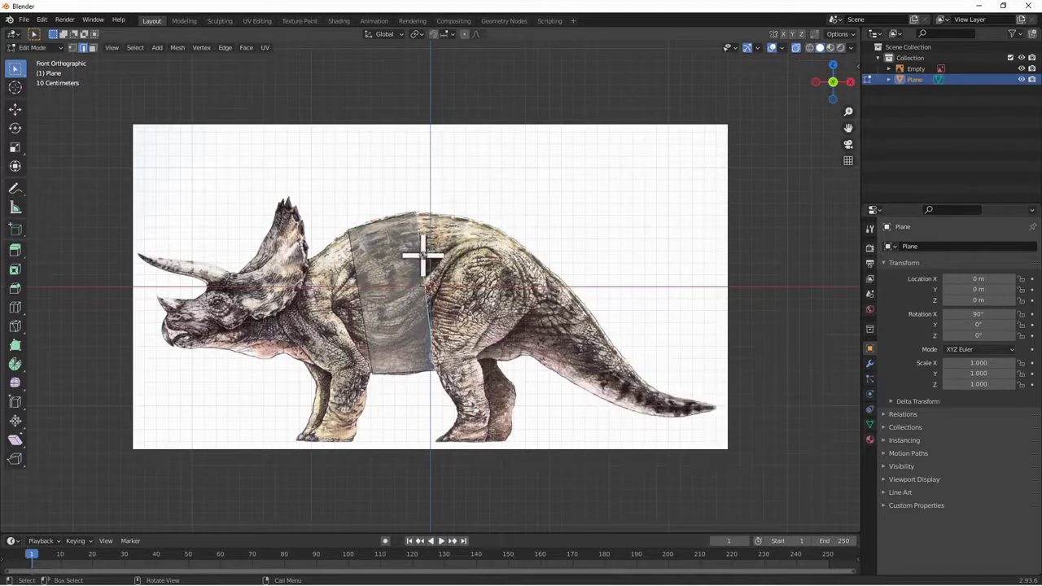
key("e")
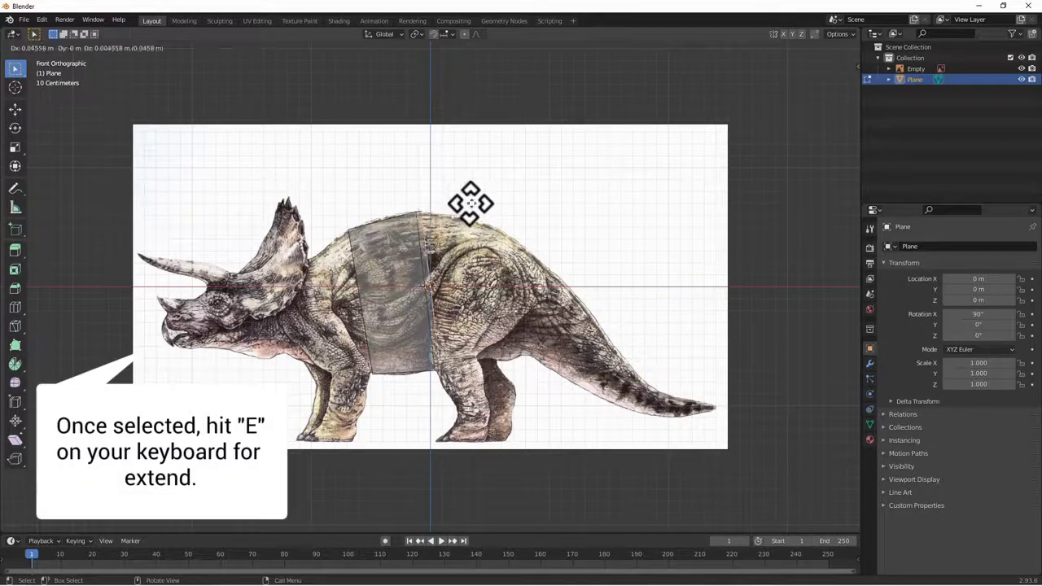
left_click(522, 212)
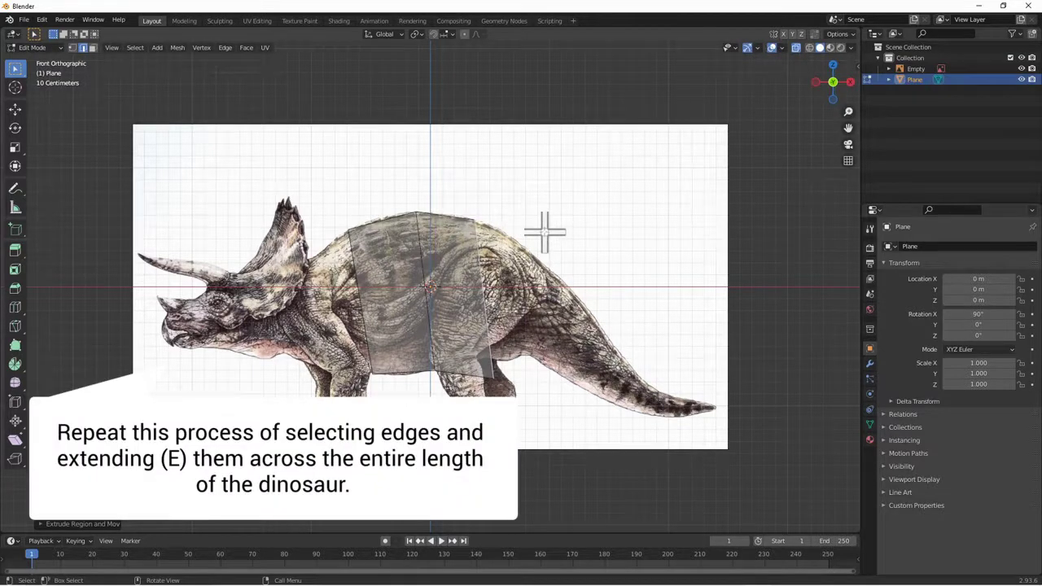
key("e")
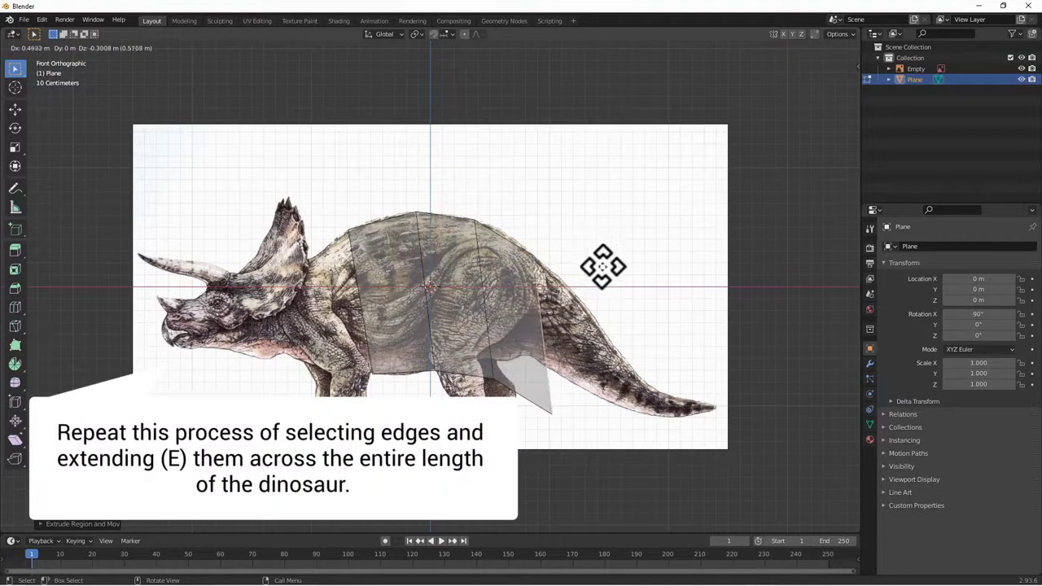
left_click(600, 265)
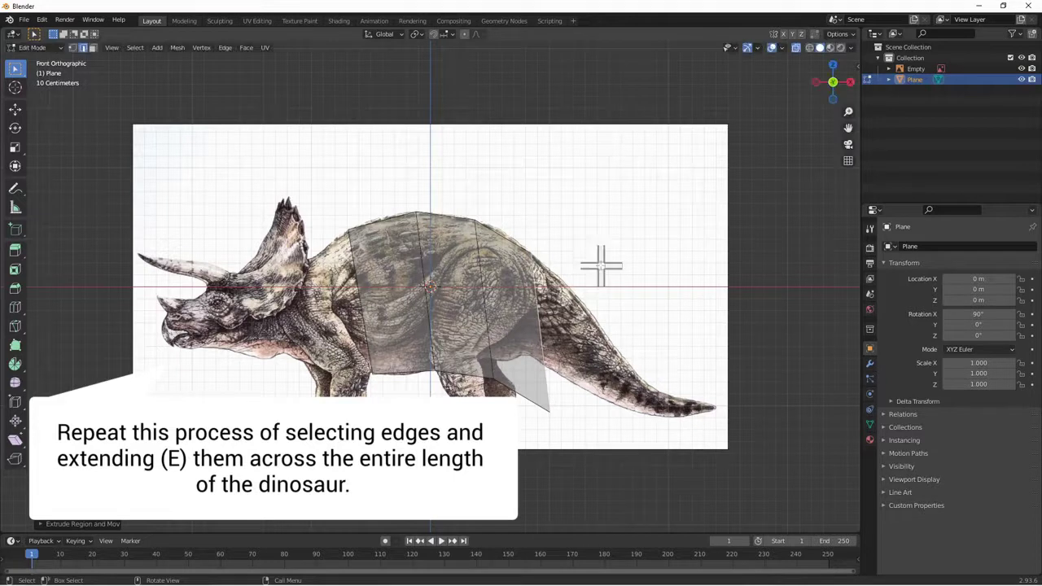
key("e")
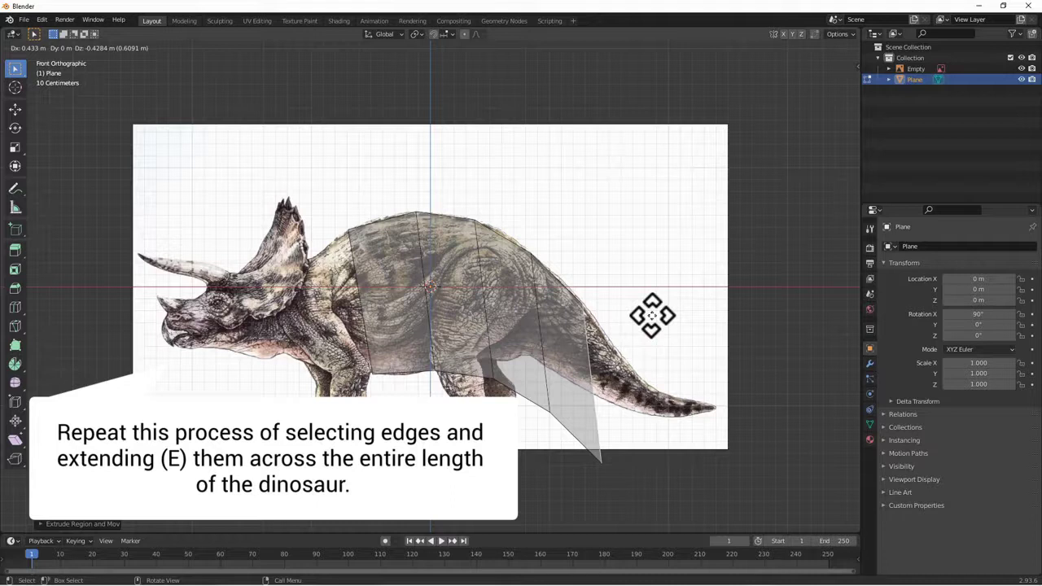
left_click(652, 315)
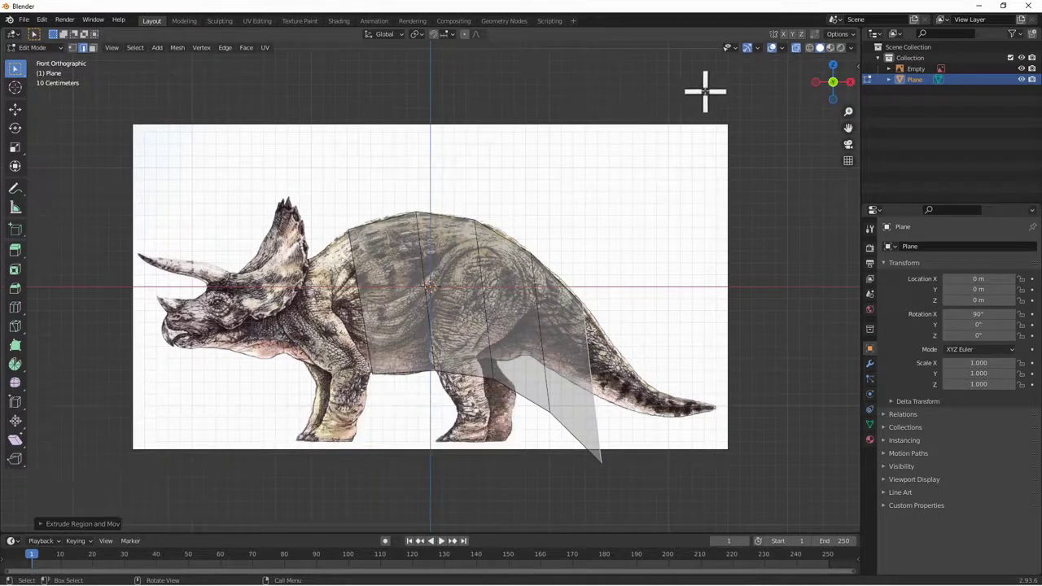
Check the mesh with X-Ray off and on again, and extrude the rear edge three more times to the tail tip
left_click(797, 48)
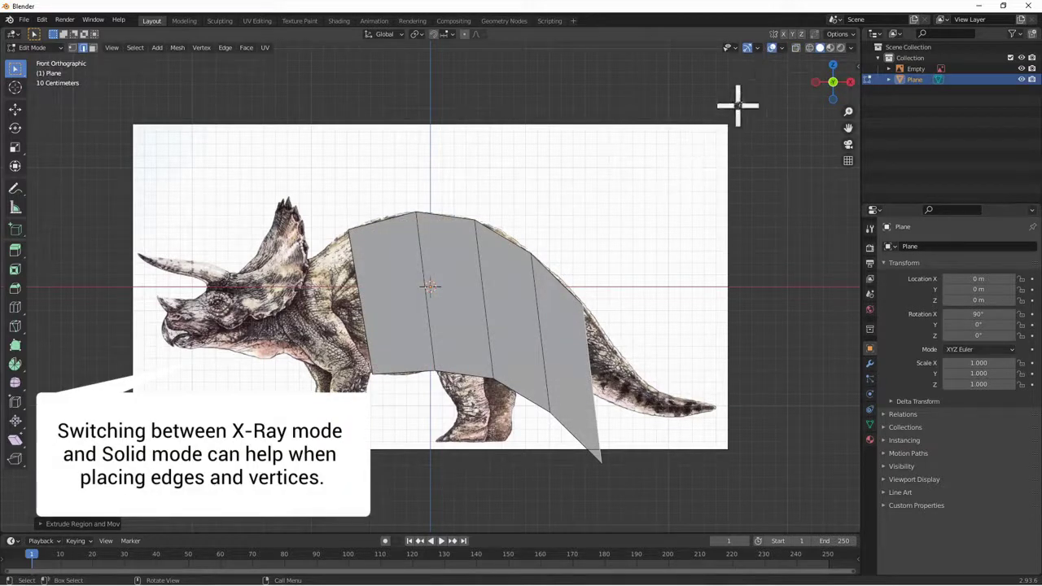
left_click(795, 49)
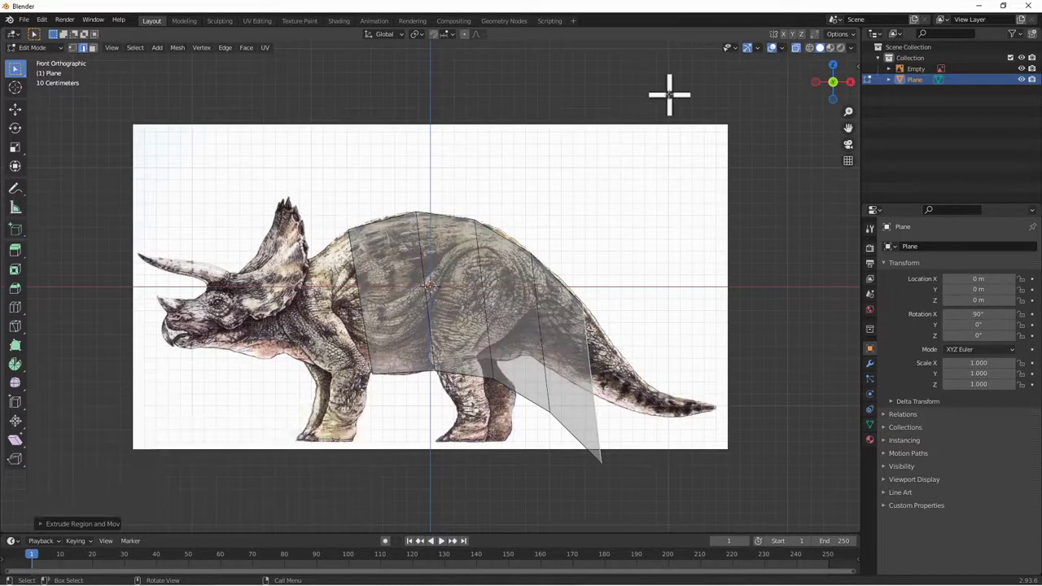
key("g")
left_click(681, 344)
key("e")
left_click(730, 377)
key("e")
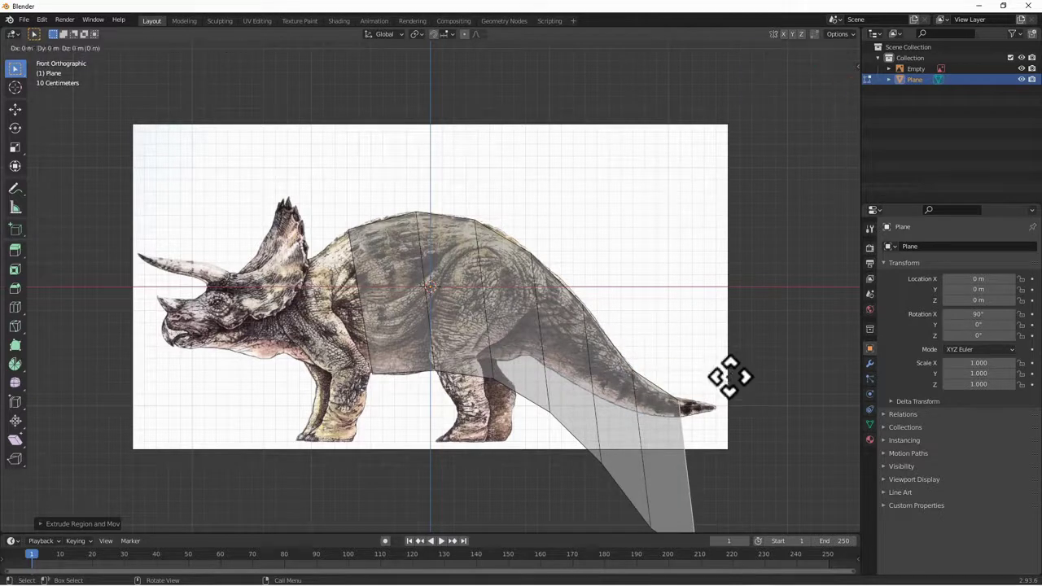
left_click(765, 378)
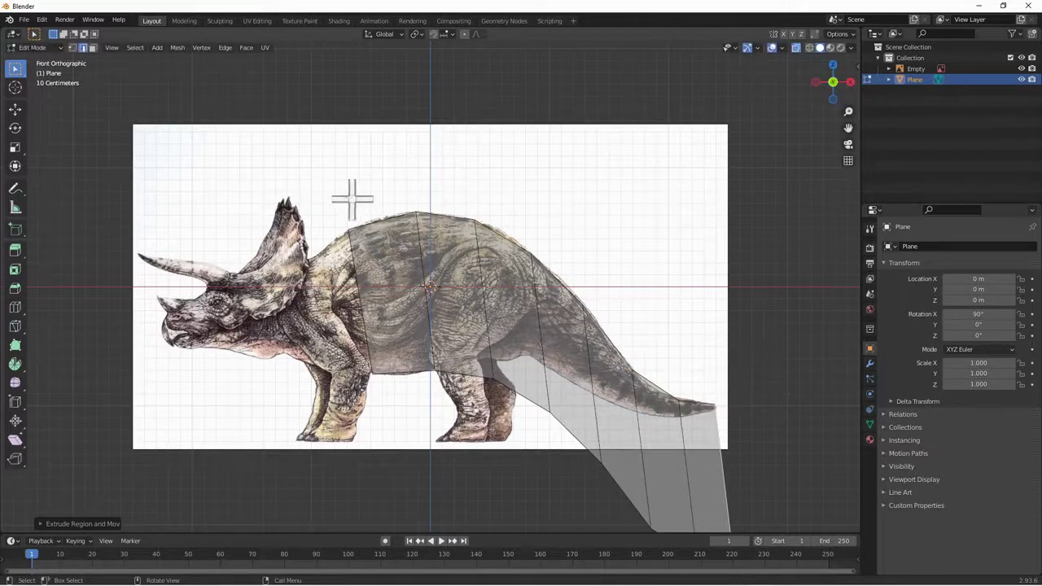
Extrude the mesh's head-side edge three times, over the neck, up to the frill's peak and down the frill's front
key("e")
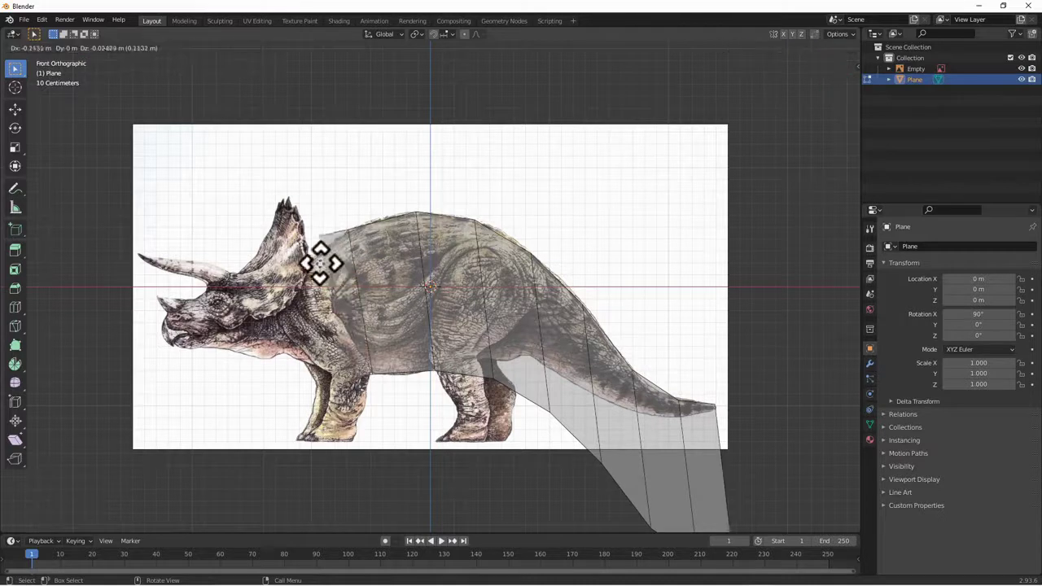
left_click(318, 285)
key("e")
left_click(282, 230)
key("e")
left_click(261, 284)
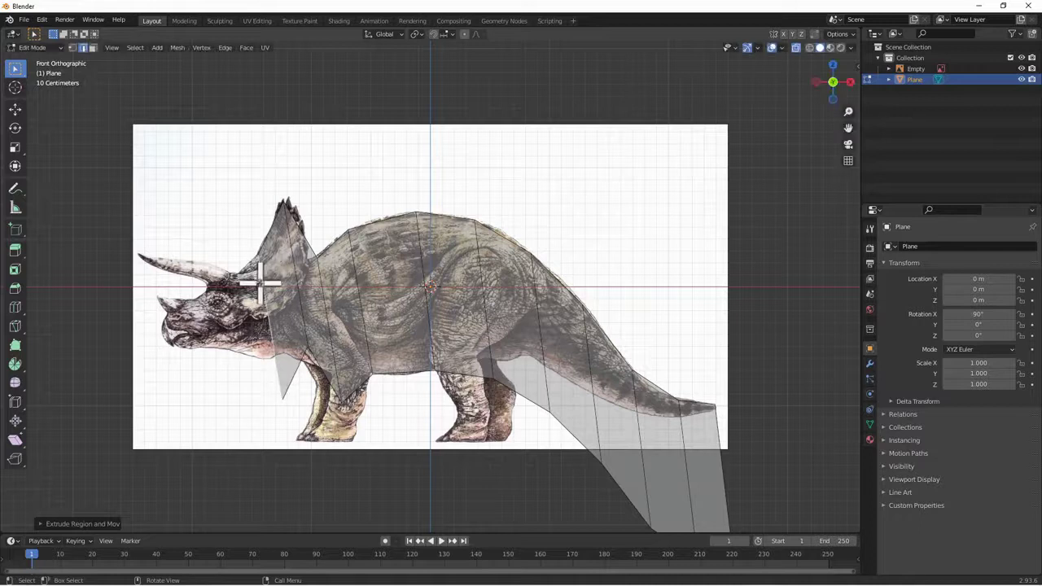
Extrude the front edge three more times, from the frill over the brow and along the horn to its tip
key("e")
left_click(227, 300)
key("e")
left_click(174, 291)
key("e")
left_click(143, 280)
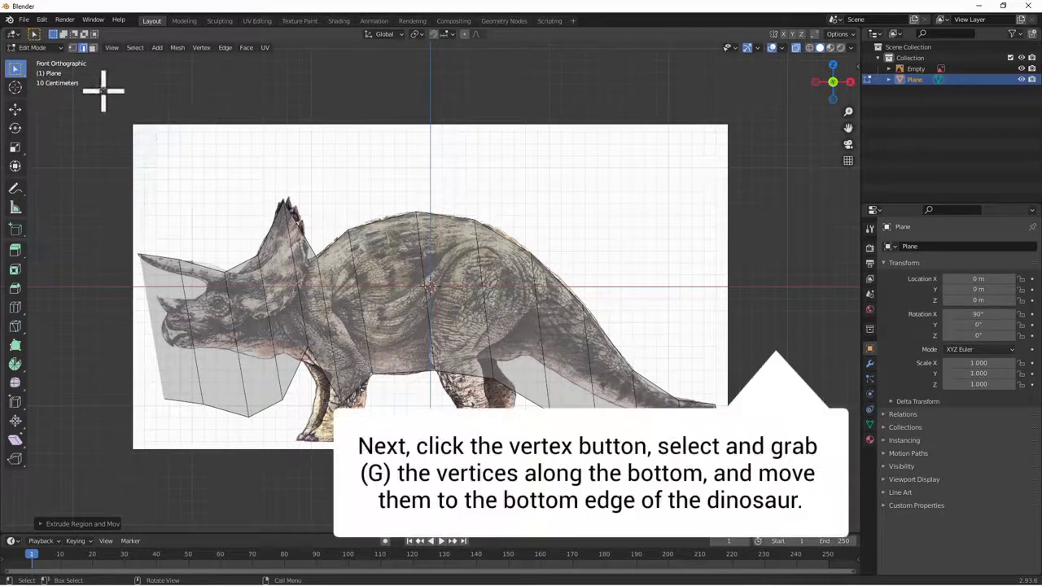
Switch to vertex selection and move the mesh's front-most bottom vertex up to the tip of the dinosaur's beak
left_click(72, 48)
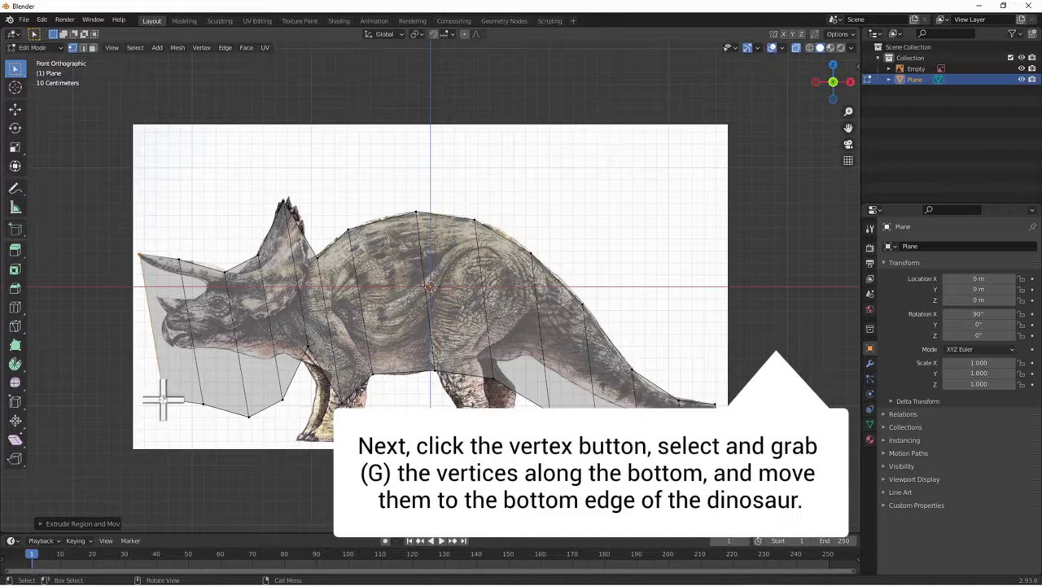
key("g")
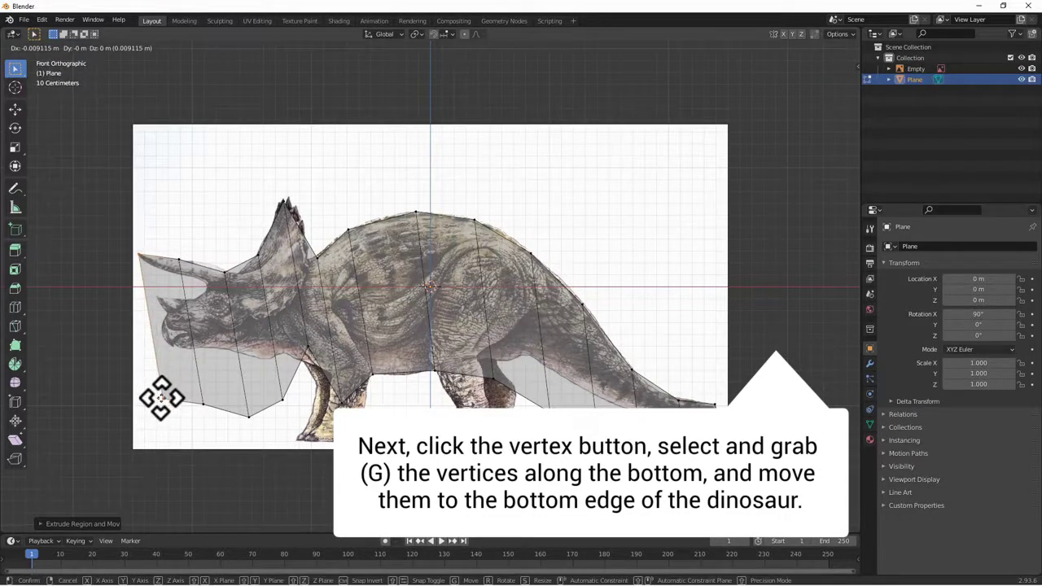
left_click(161, 398)
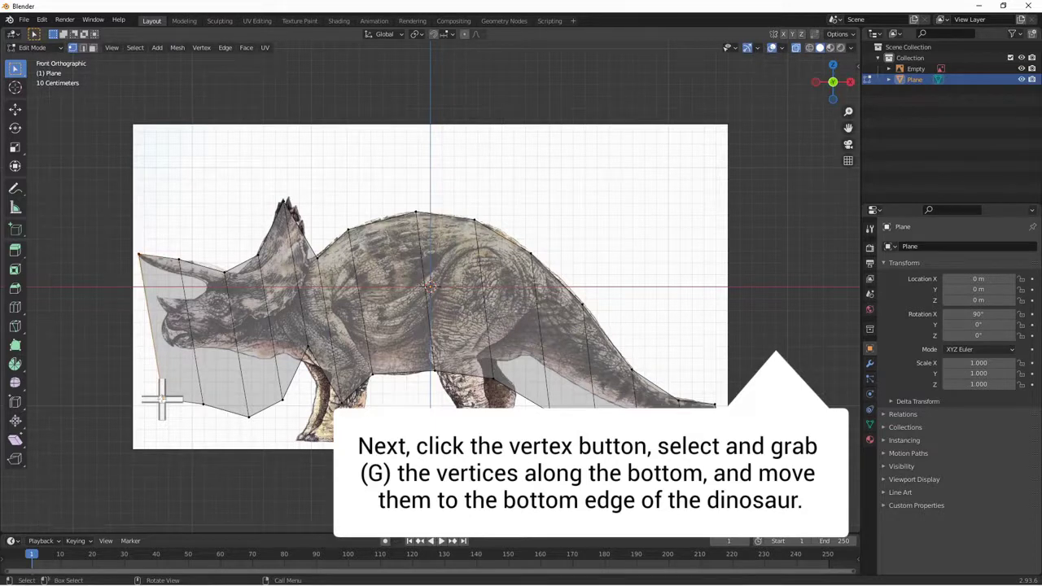
key("g")
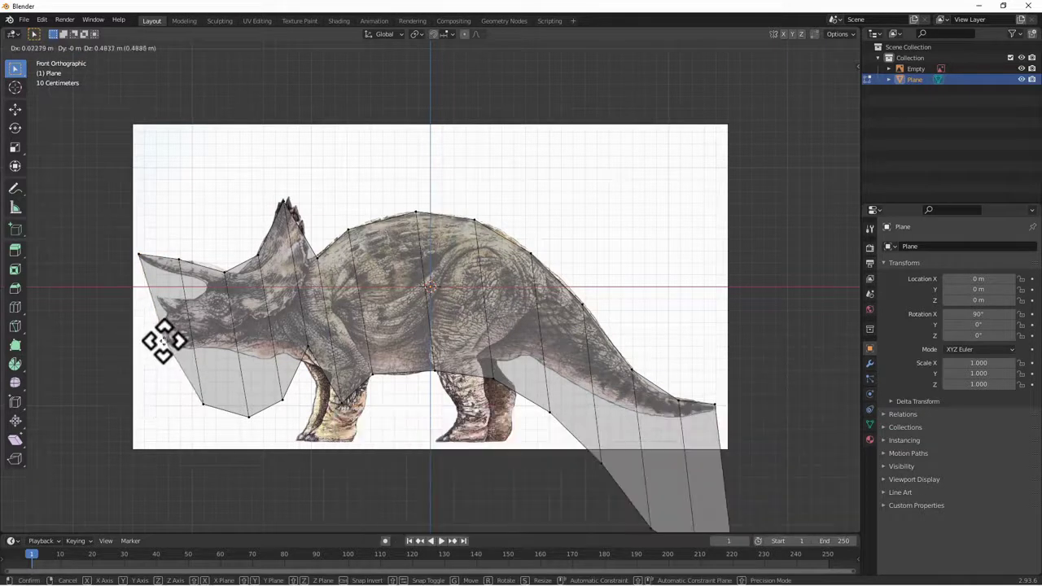
left_click(166, 342)
Move the next two bottom vertices behind the beak up onto the underside of the lower jaw
left_click(201, 403)
key("g")
left_click(197, 353)
left_click(244, 417)
key("g")
left_click(232, 344)
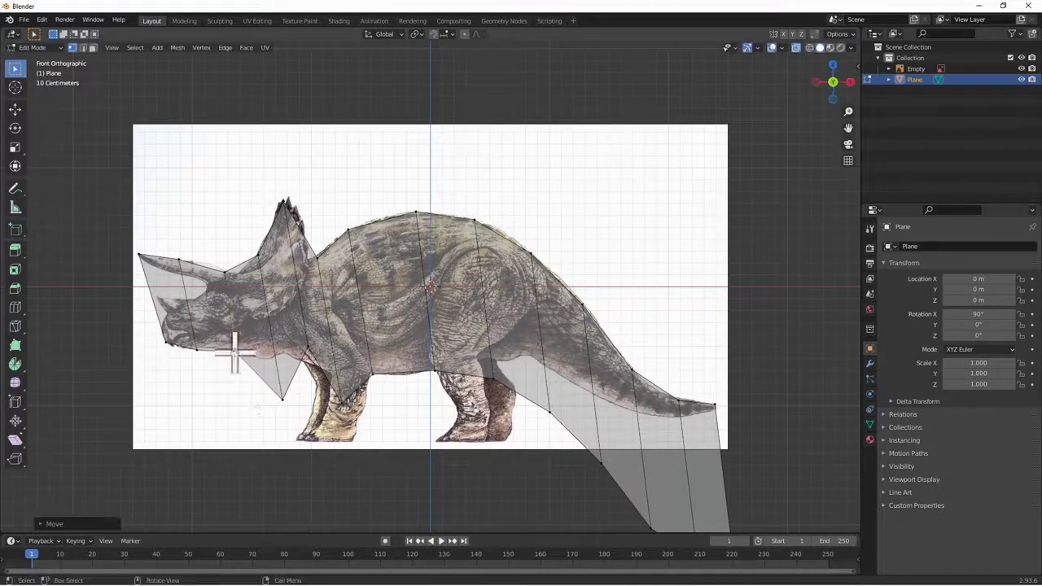
Move the bottom vertices below the throat and at the front leg onto the throat and chest outline
left_click(283, 400)
key("g")
key("g")
left_click(337, 371)
Move the bottom vertex at the hind leg up to the belly line and the next one up to the tail's base
left_click(495, 378)
key("g")
left_click(488, 361)
left_click(550, 411)
key("g")
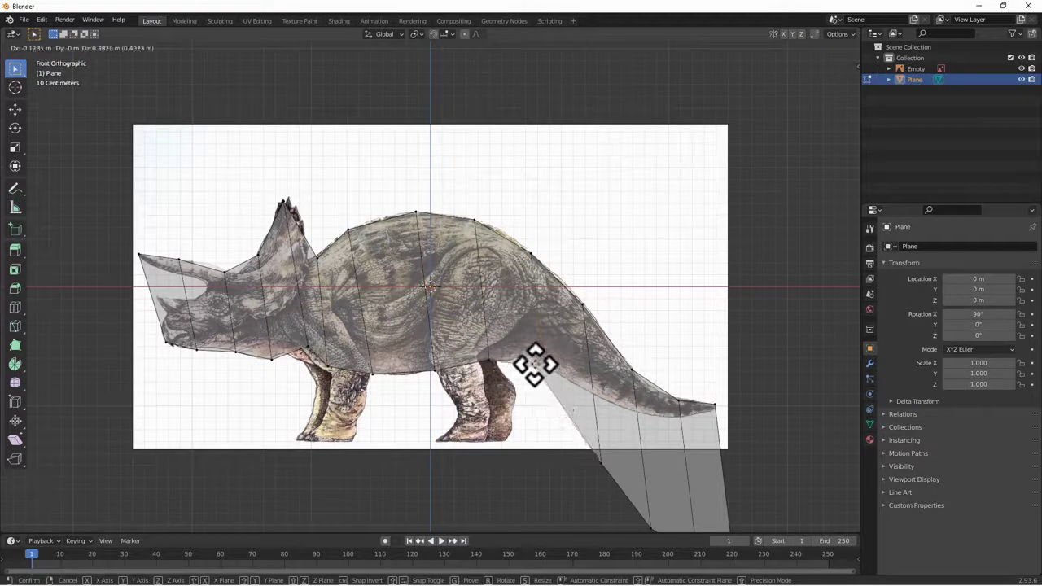
left_click(526, 351)
Move the next two bottom vertices behind the tail's base up onto the underside of the mid tail
left_click(603, 464)
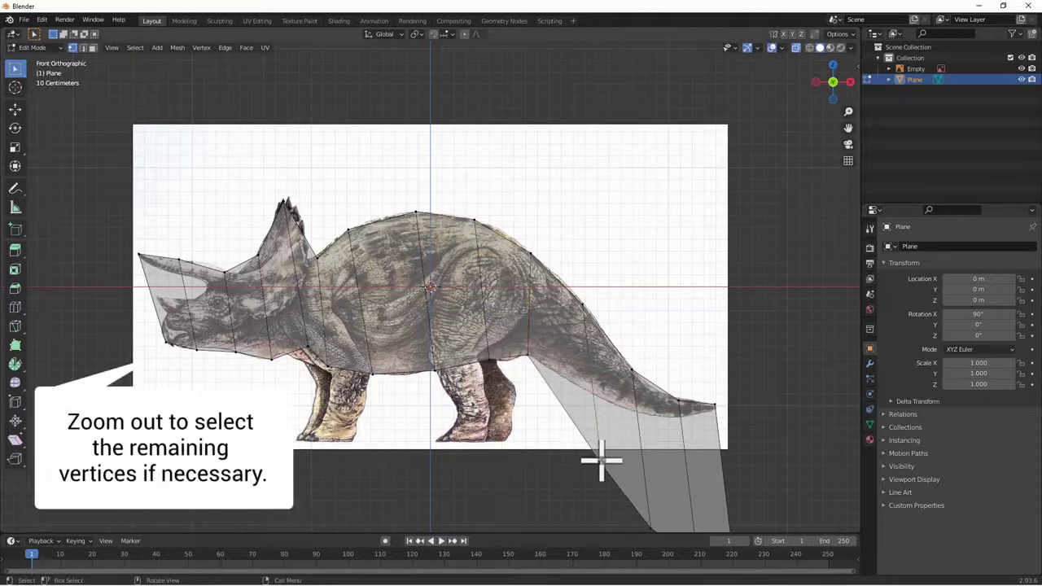
key("g")
left_click(582, 384)
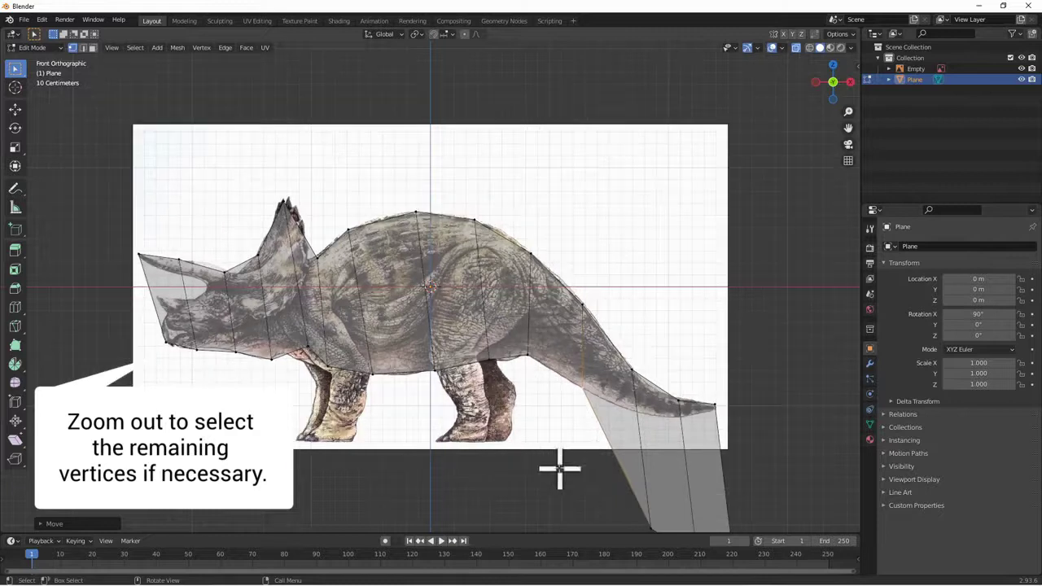
scroll(558, 469, "down", 1)
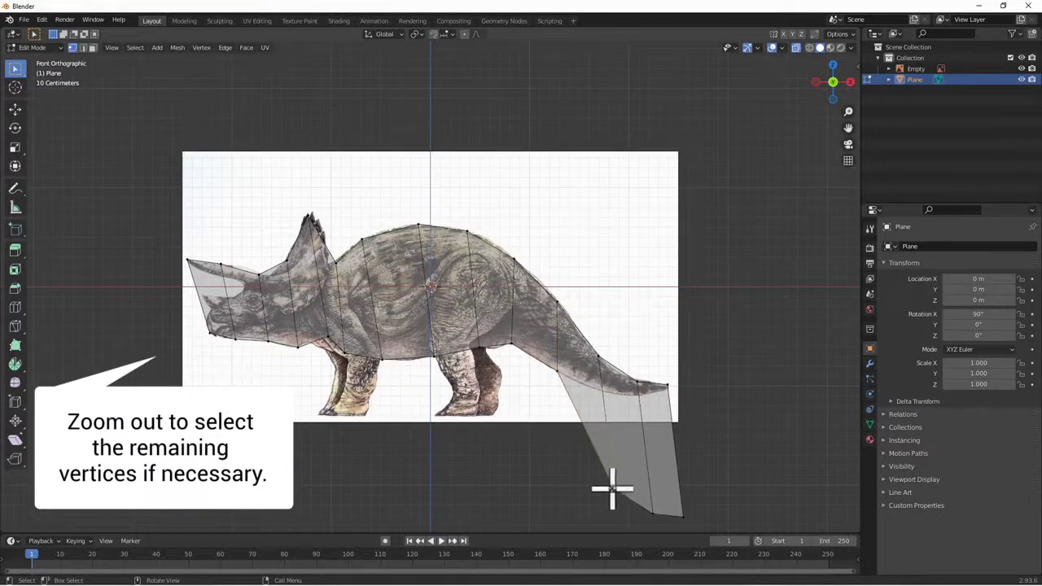
left_click(594, 393)
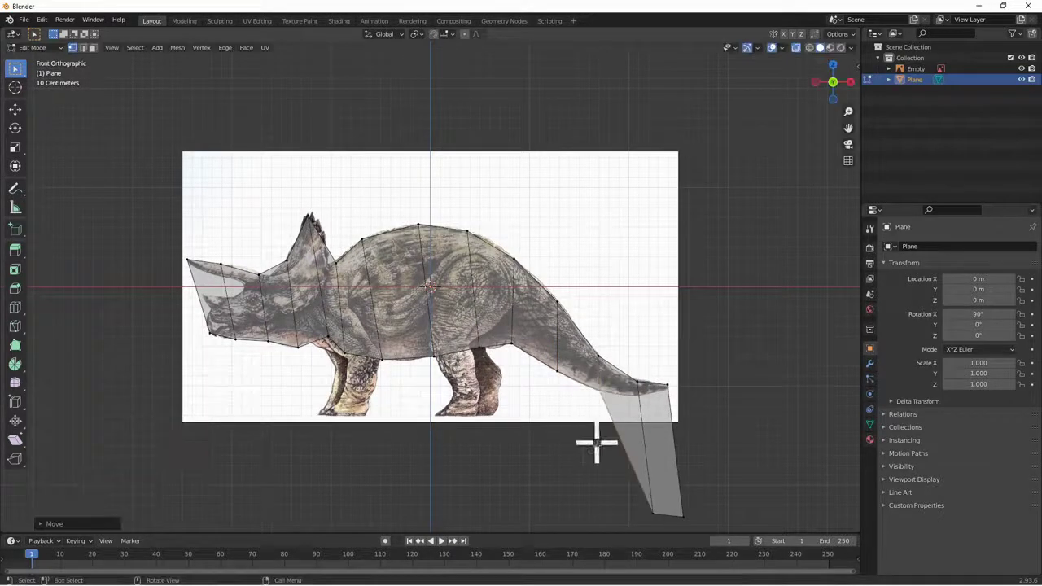
Move the last two bottom vertices up onto the underside of the tail near its tip
left_click(649, 513)
key("g")
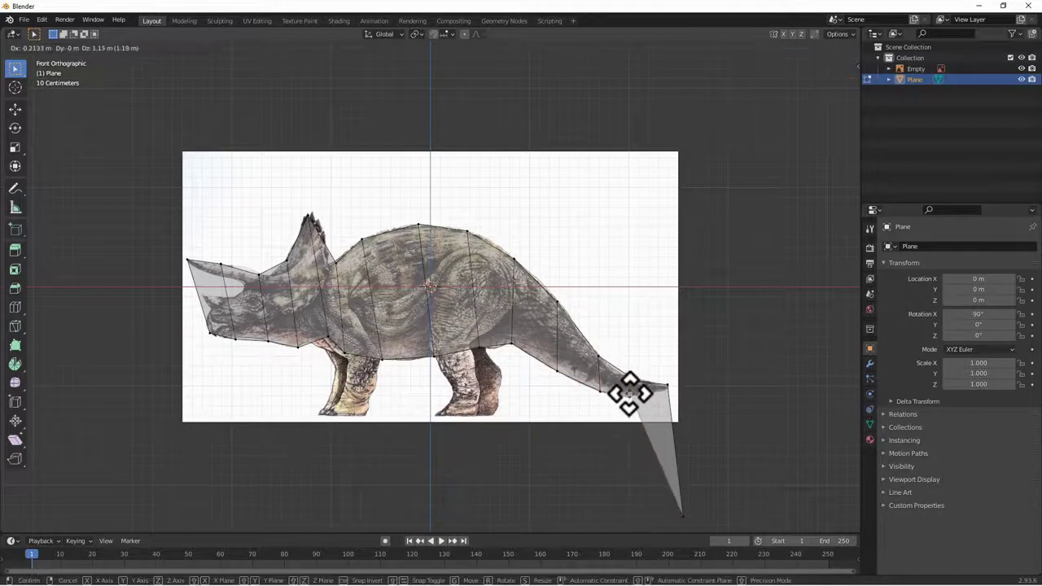
left_click(630, 397)
left_click(682, 511)
key("g")
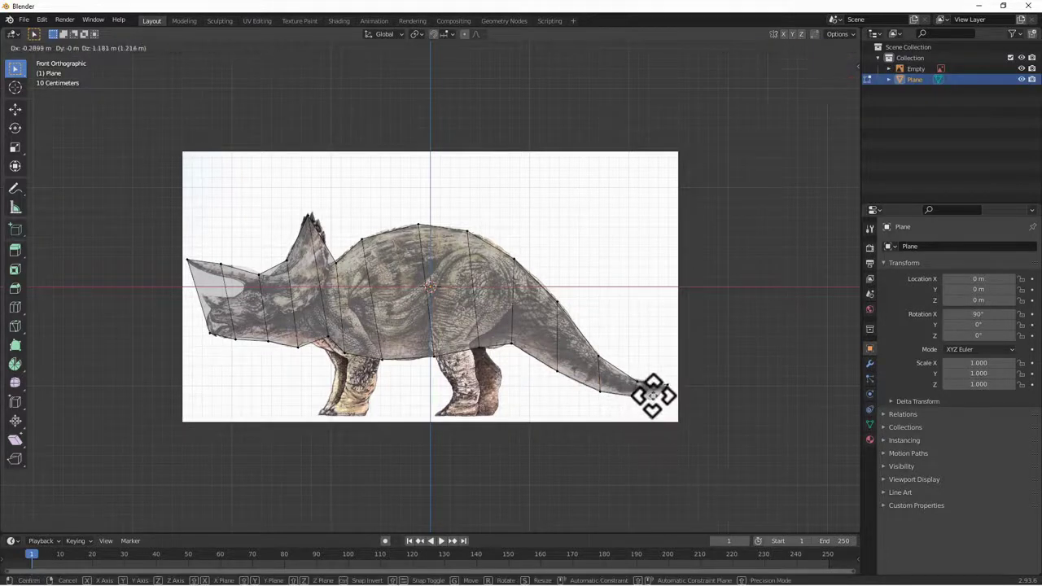
left_click(651, 395)
Check from the side that the vertices lie flat along the background image, and return to the front view
scroll(356, 188, "up", 1)
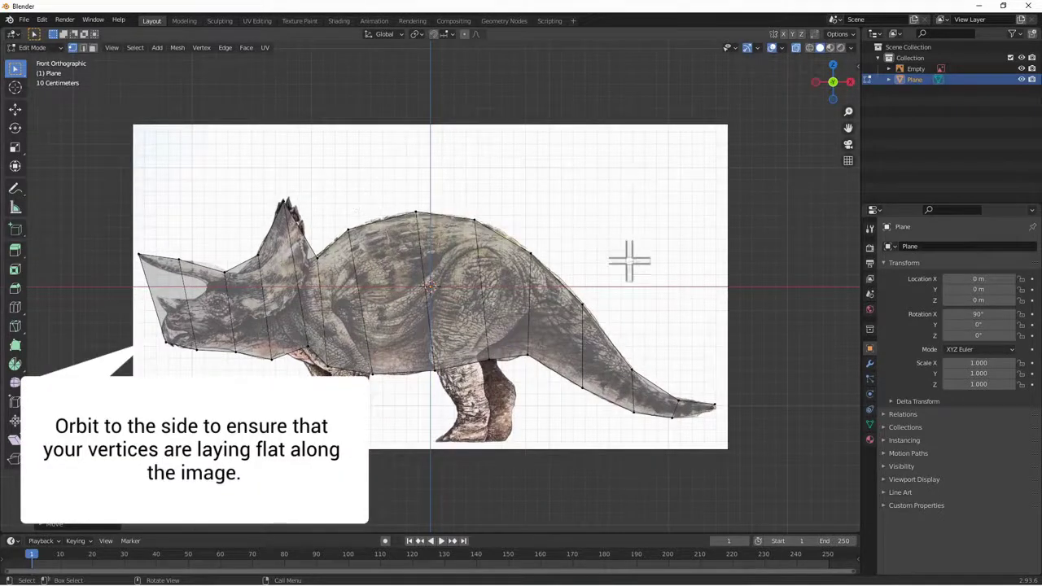
middle_click_drag(771, 277, 664, 284)
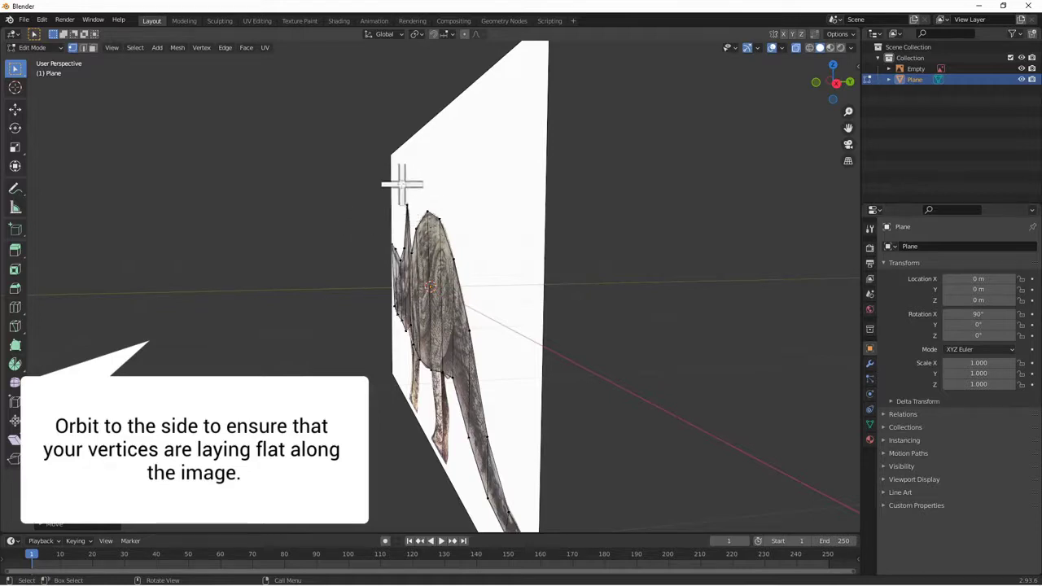
middle_click_drag(637, 319, 675, 303)
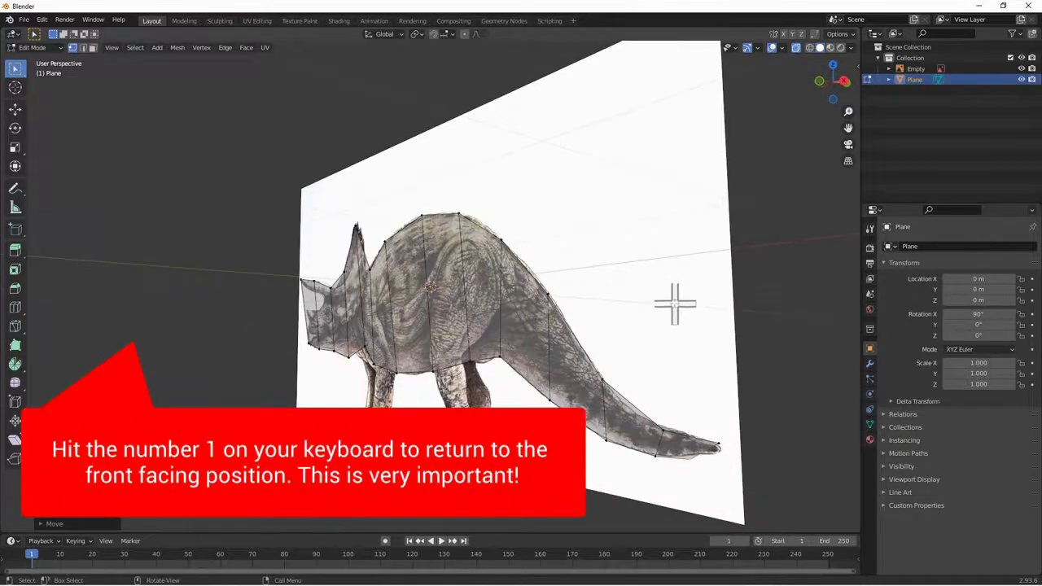
key("KP_1")
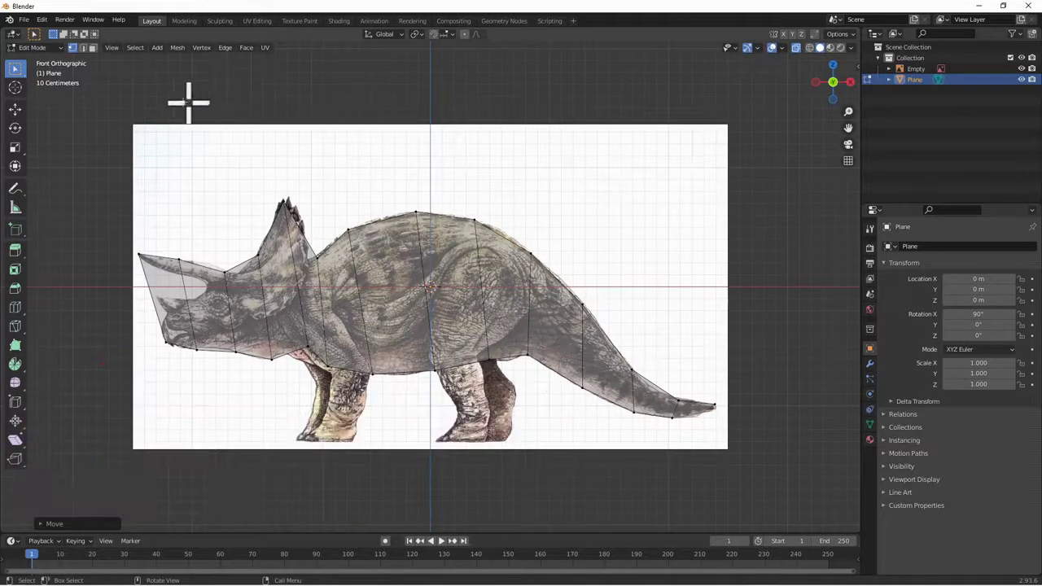
Save the Blender file to the Desktop as untitled.blend
left_click(24, 19)
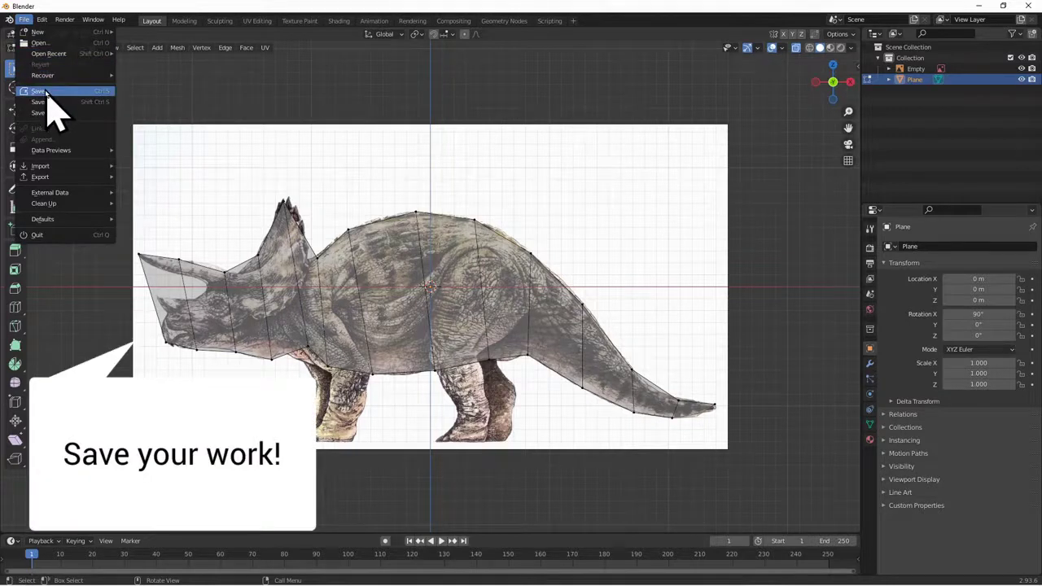
left_click(46, 92)
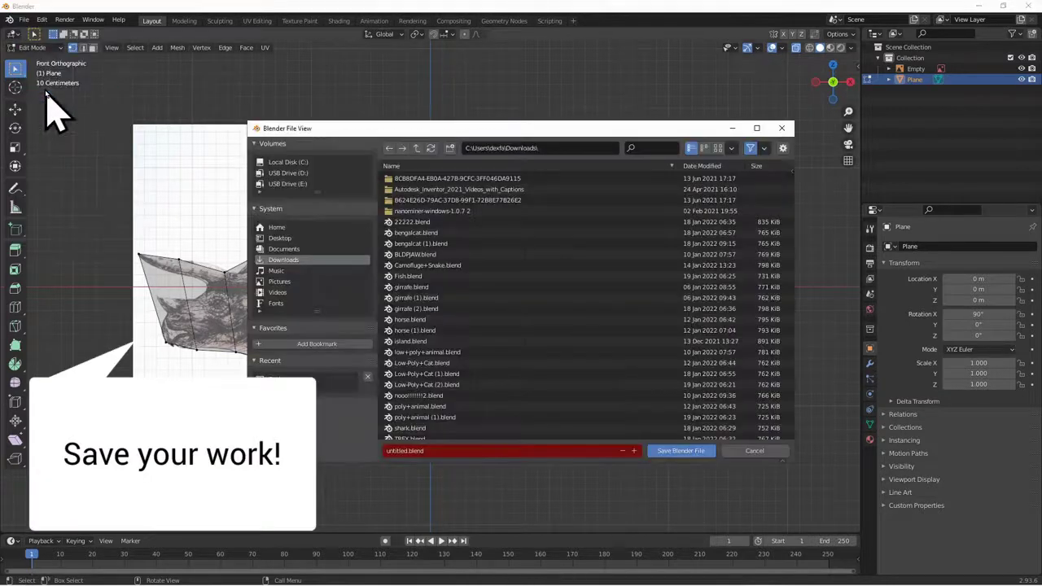
left_click(304, 237)
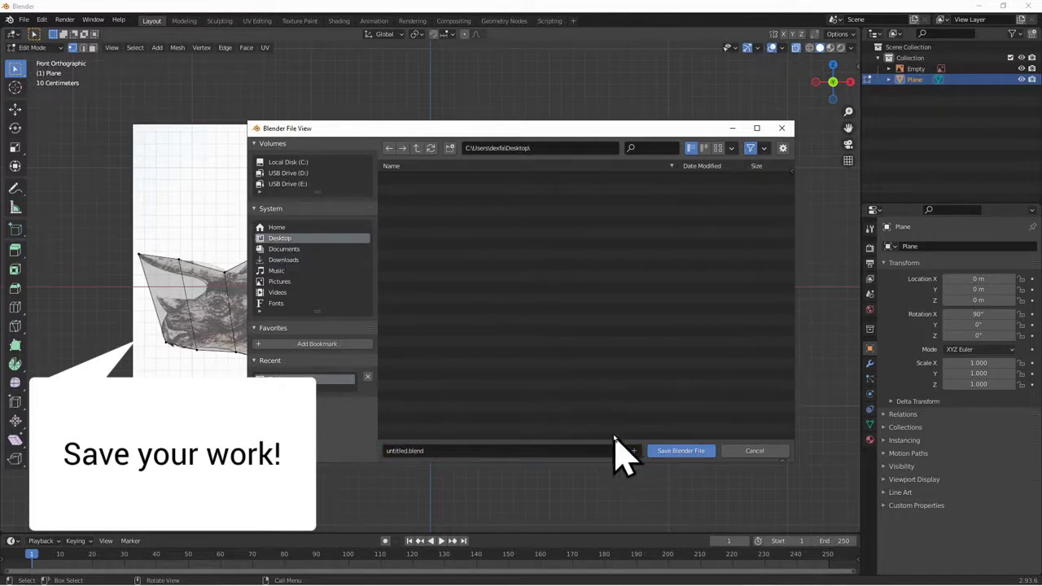
left_click(681, 451)
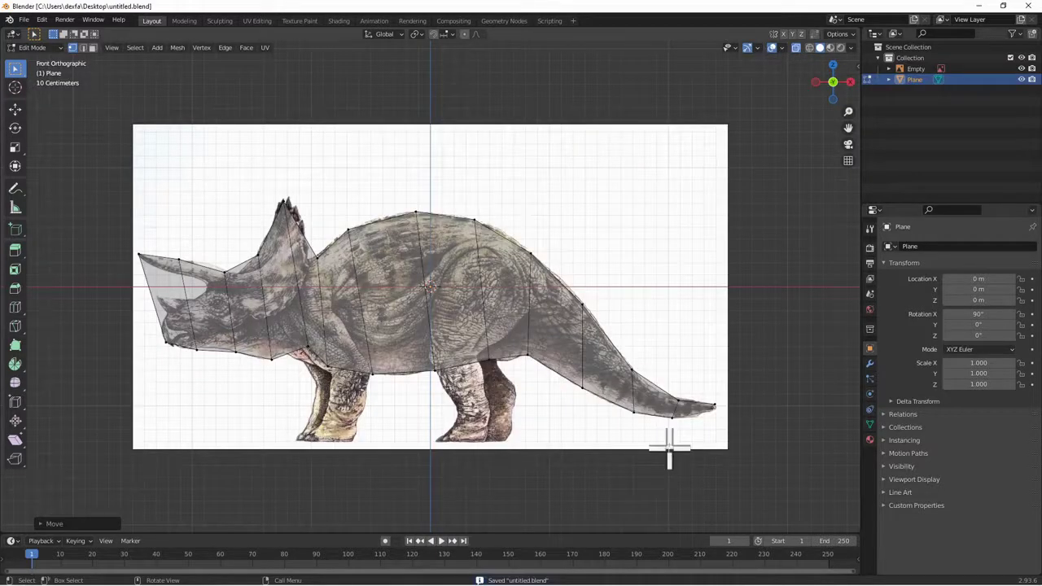